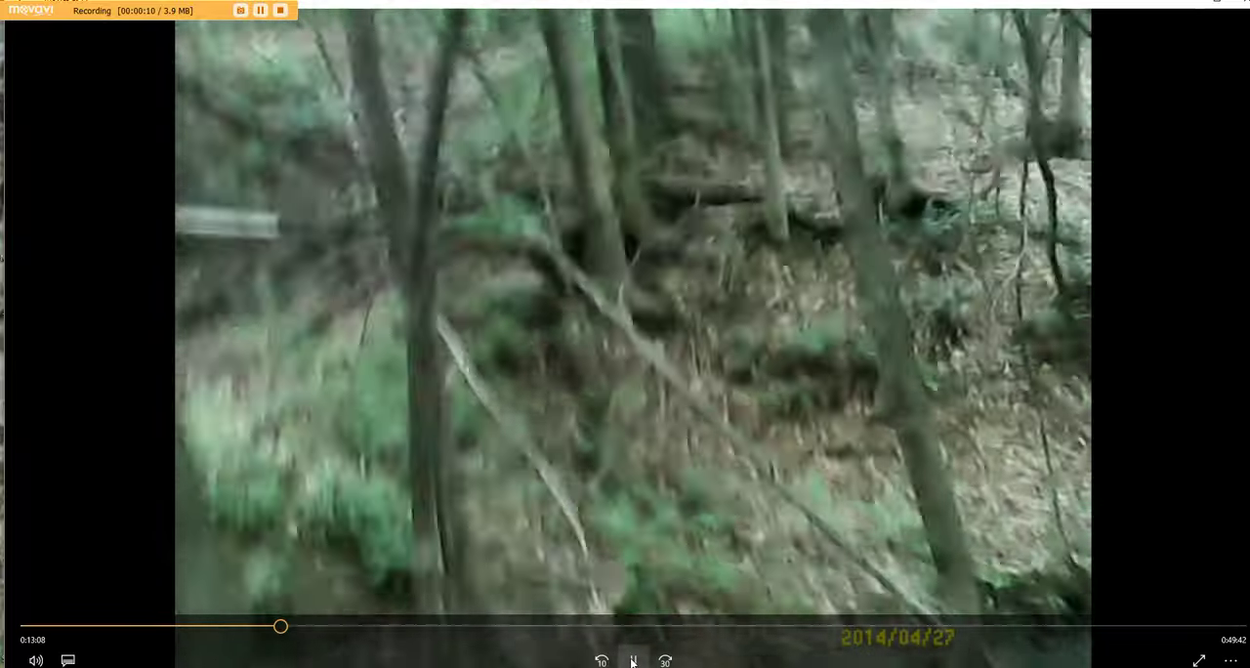
pyautogui.click(633, 660)
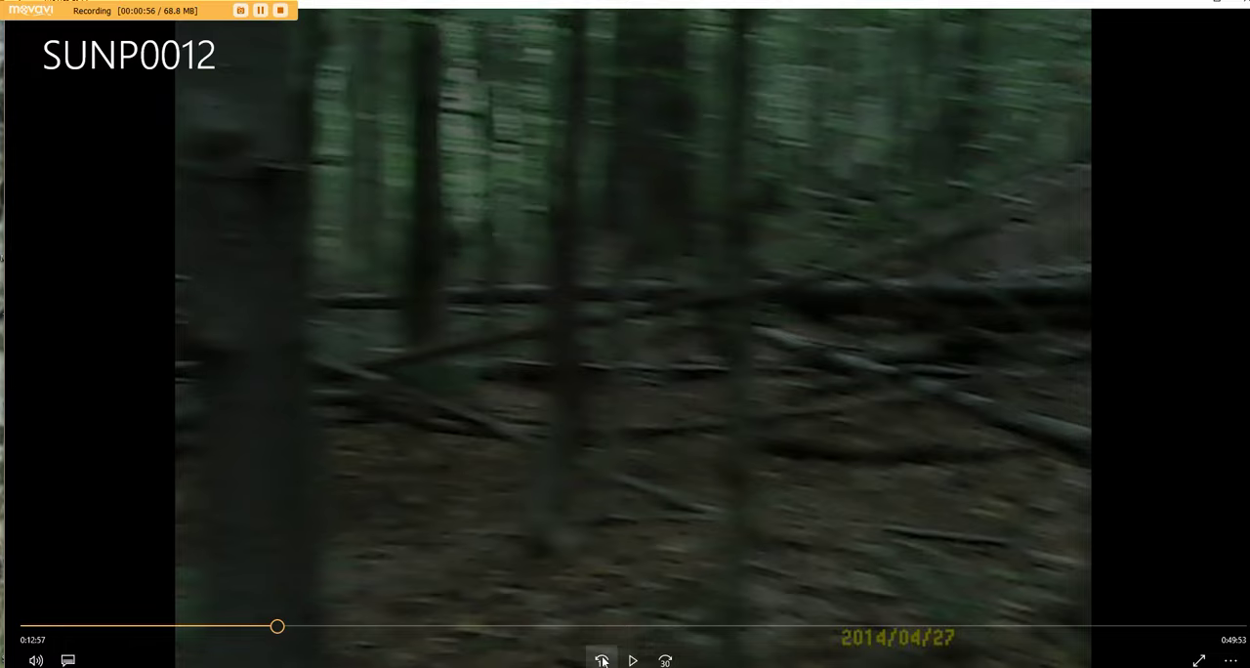
# Resume the SUNP0012 forest clip, then skip it back ten seconds
pyautogui.click(602, 660)
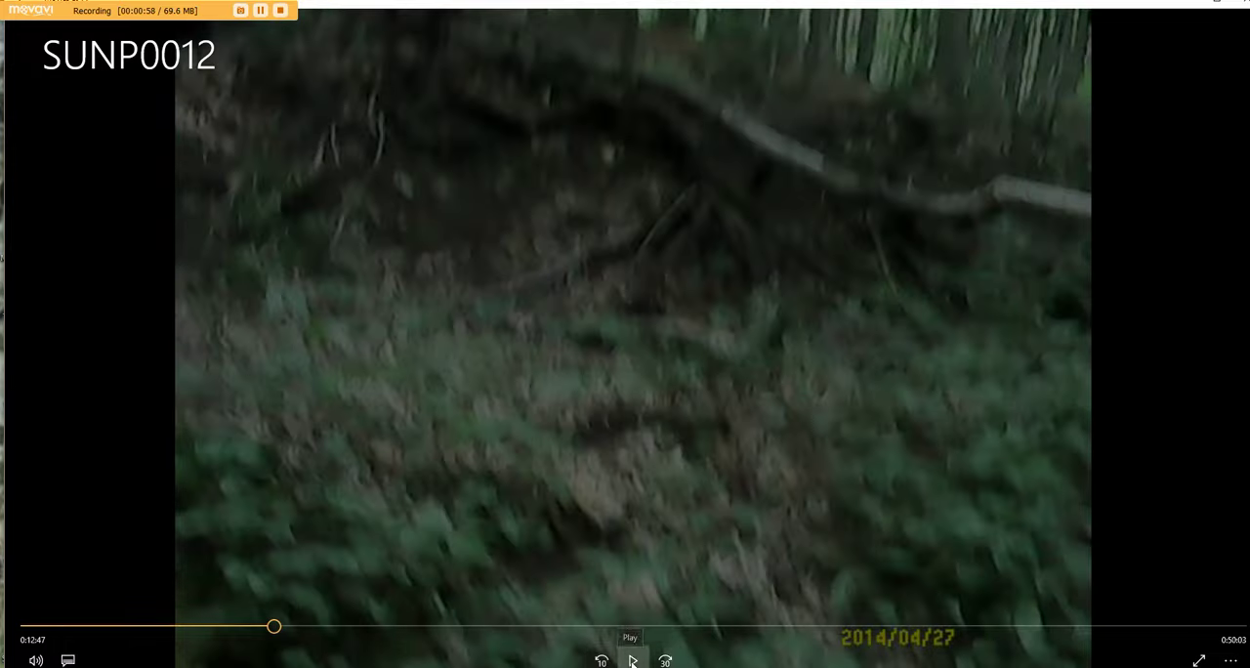